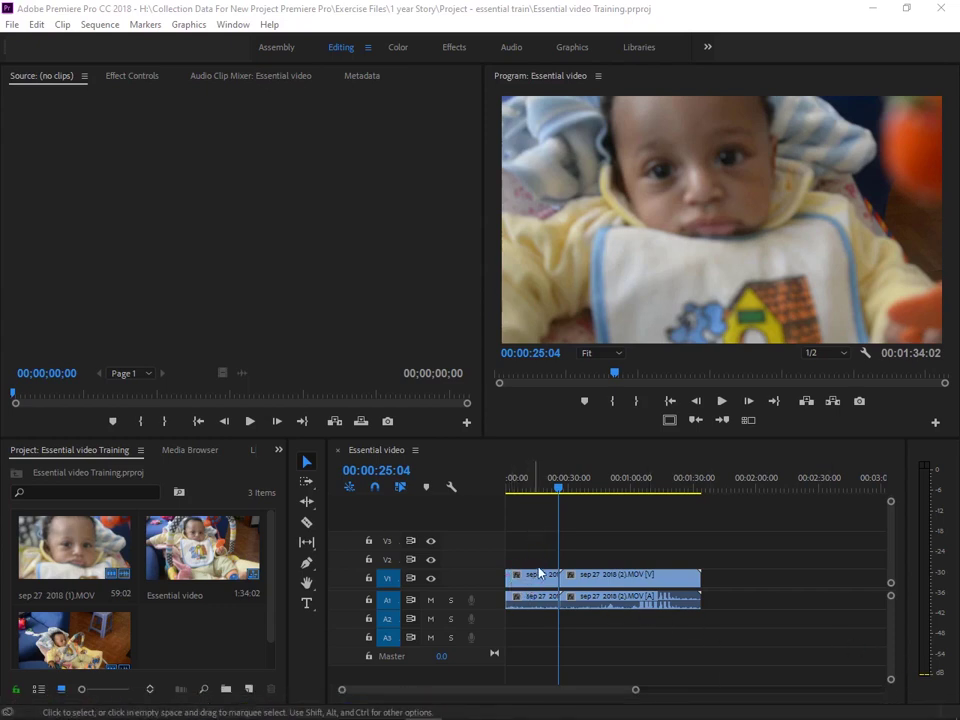
Step: Scrub the playhead from about 00:00:24:20 forward to roughly 00:00:35:15
left_click(561, 486)
left_click_drag(561, 485, 566, 486)
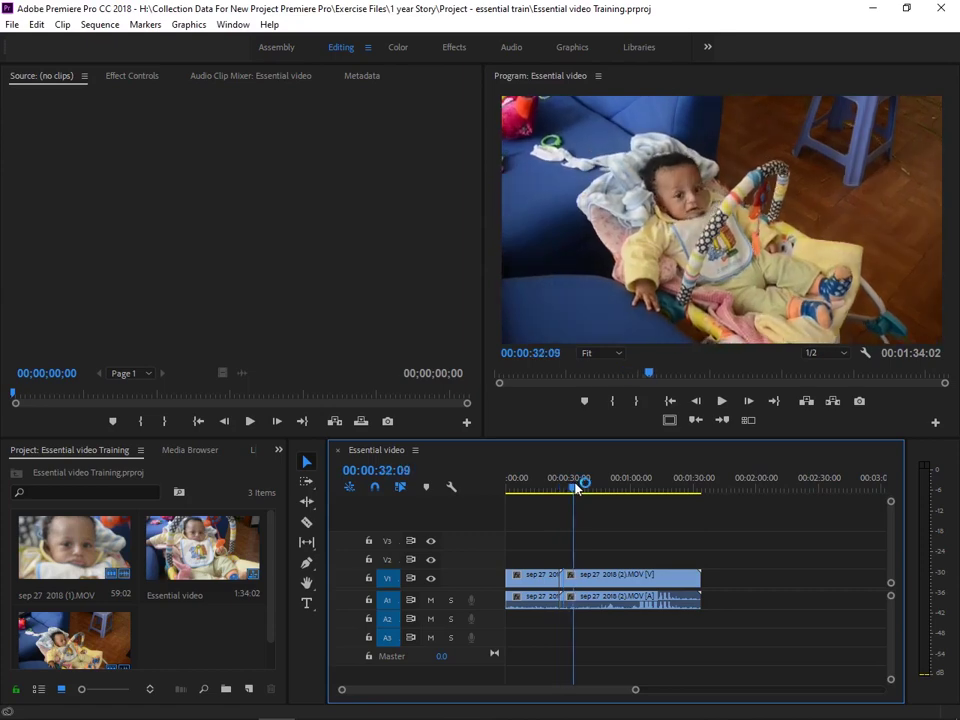
left_click_drag(566, 486, 583, 487)
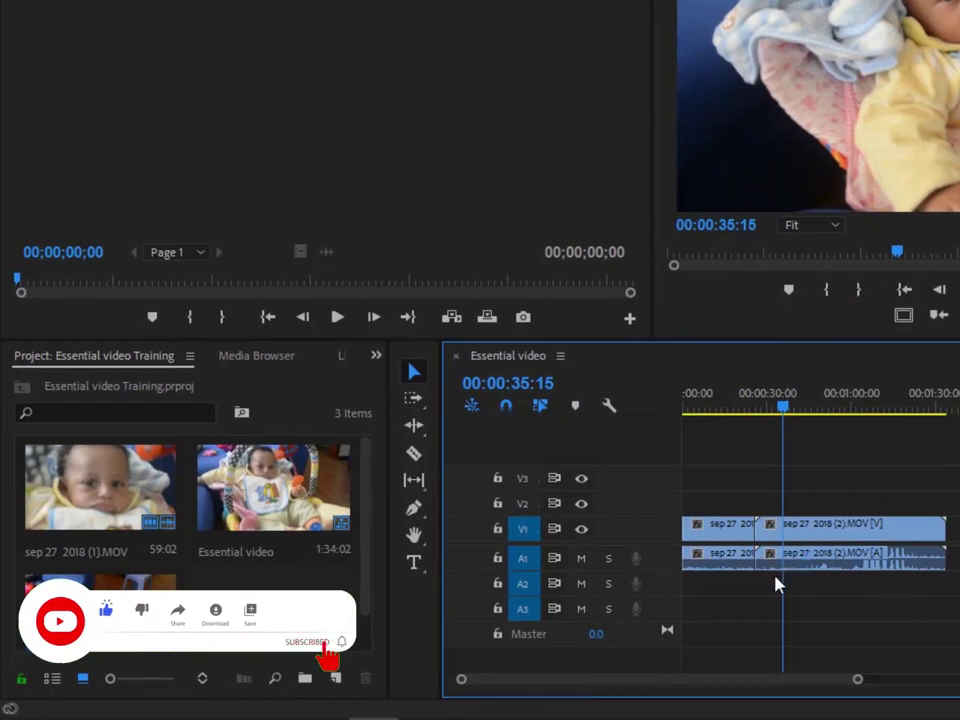
Step: Drag the A1 track's lower border down to expand Audio 1 and show the clip waveforms
left_click(548, 560)
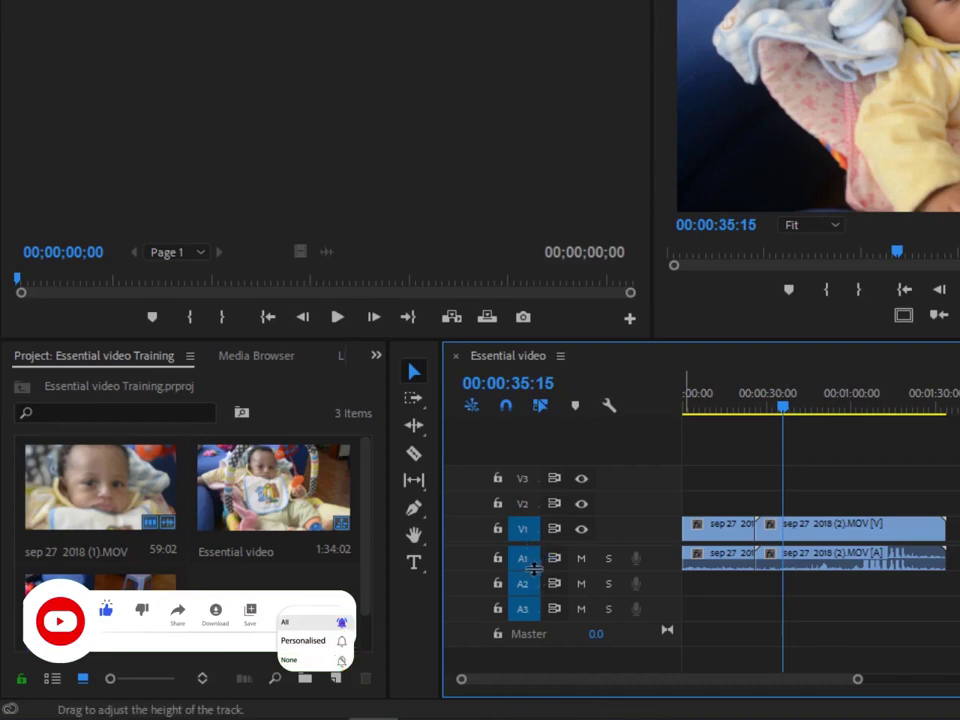
mouse_move(535, 568)
left_mouse_down()
mouse_move(541, 585)
mouse_move(530, 577)
left_mouse_up()
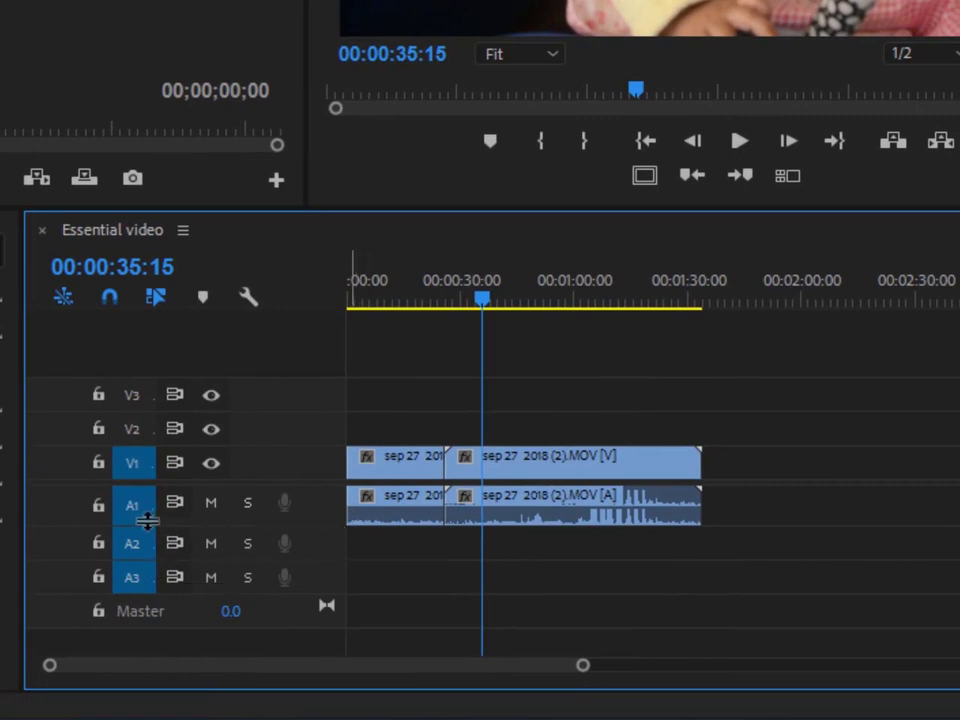
left_click_drag(147, 533, 150, 562)
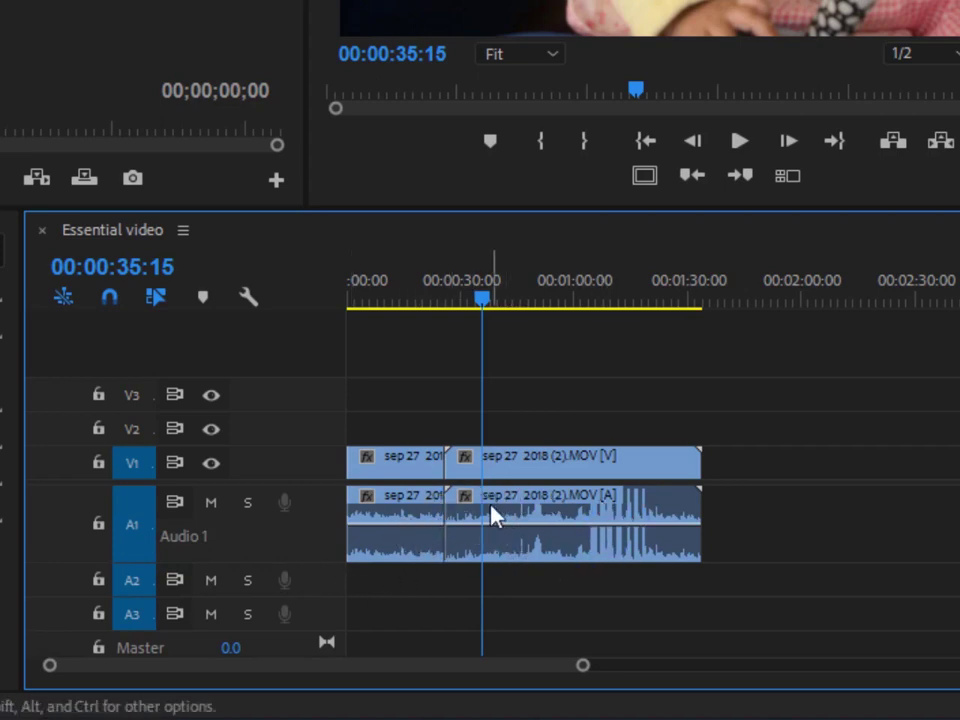
Step: Scrub the timeline around 32–36 seconds and park the playhead at 00:00:36:08
left_click(458, 370)
left_click(465, 315)
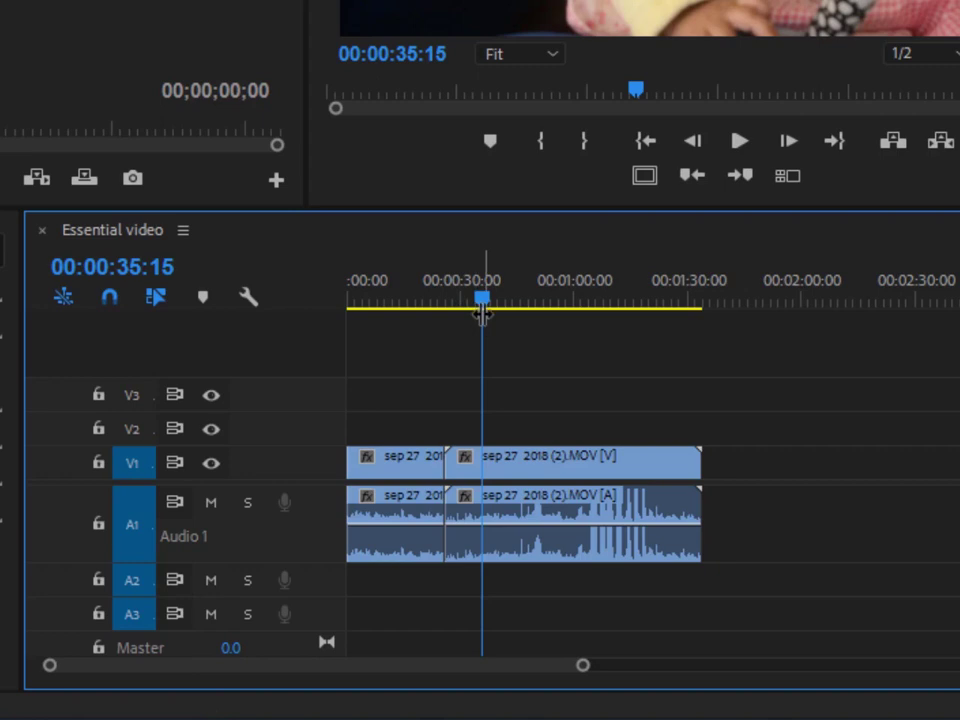
left_click(485, 298)
left_click(475, 469)
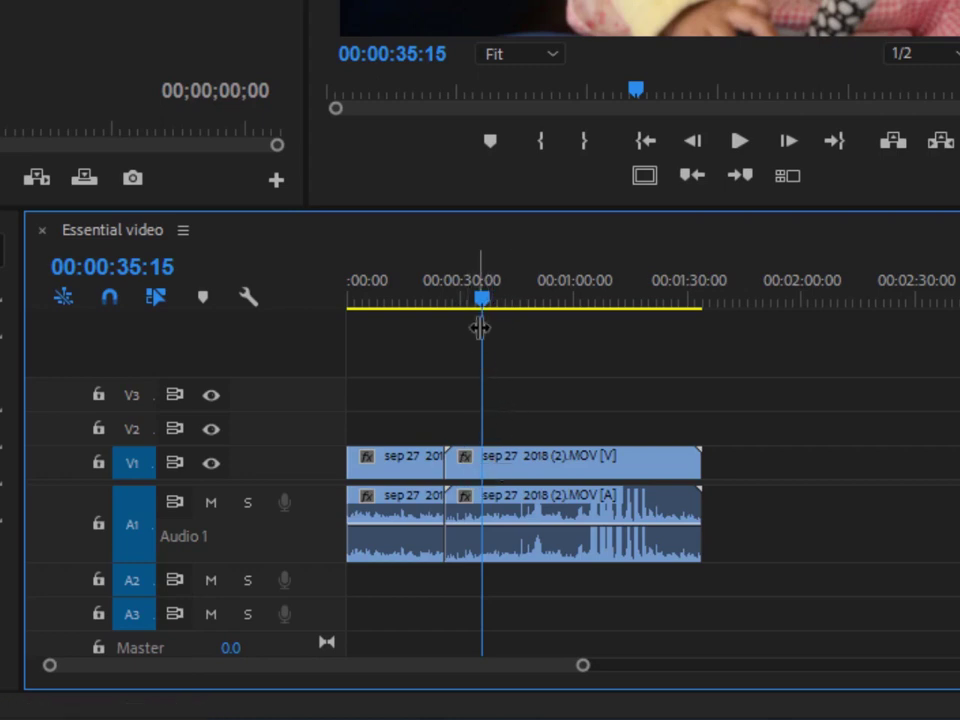
left_click(461, 536)
left_click_drag(482, 303, 479, 305)
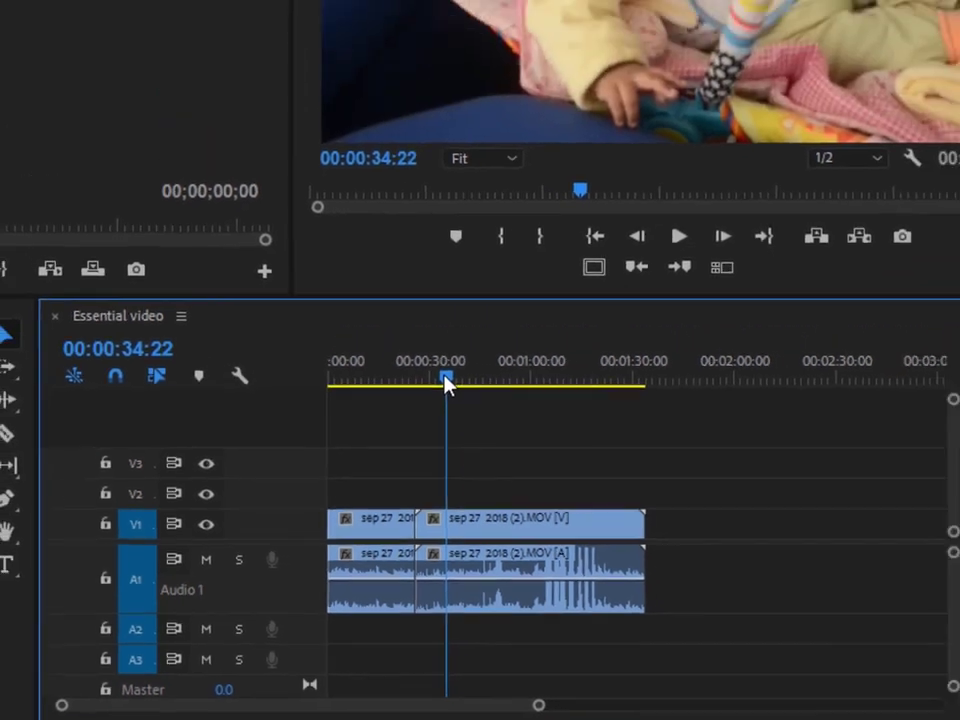
left_click_drag(447, 385, 395, 513)
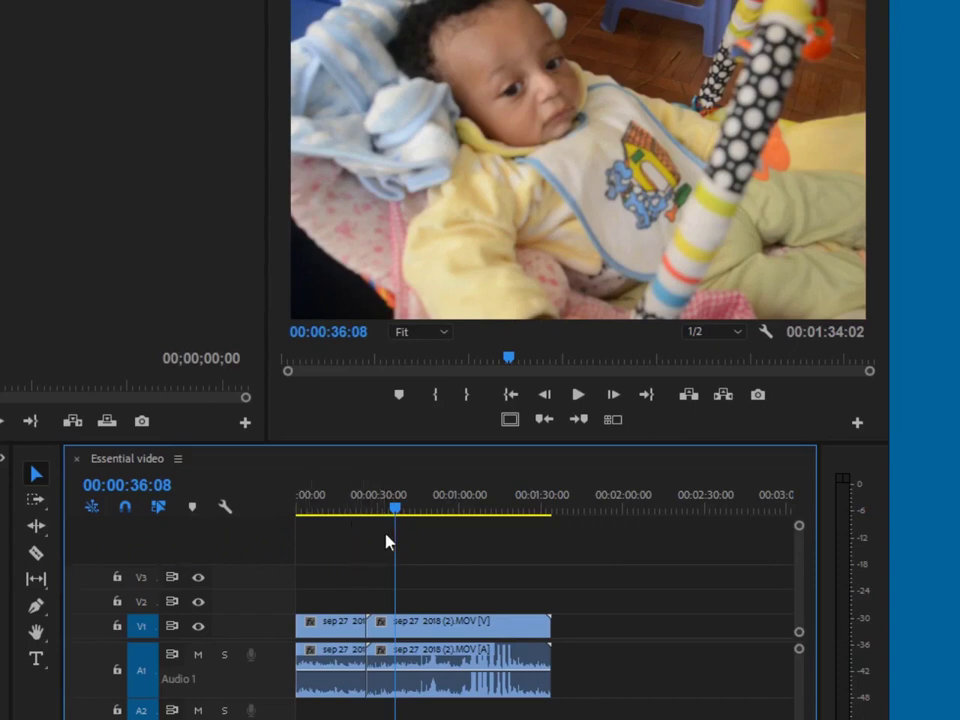
Step: Razor-cut the clips at 00:00:36:08 and delete the short piece before it, leaving a gap
left_click(36, 555)
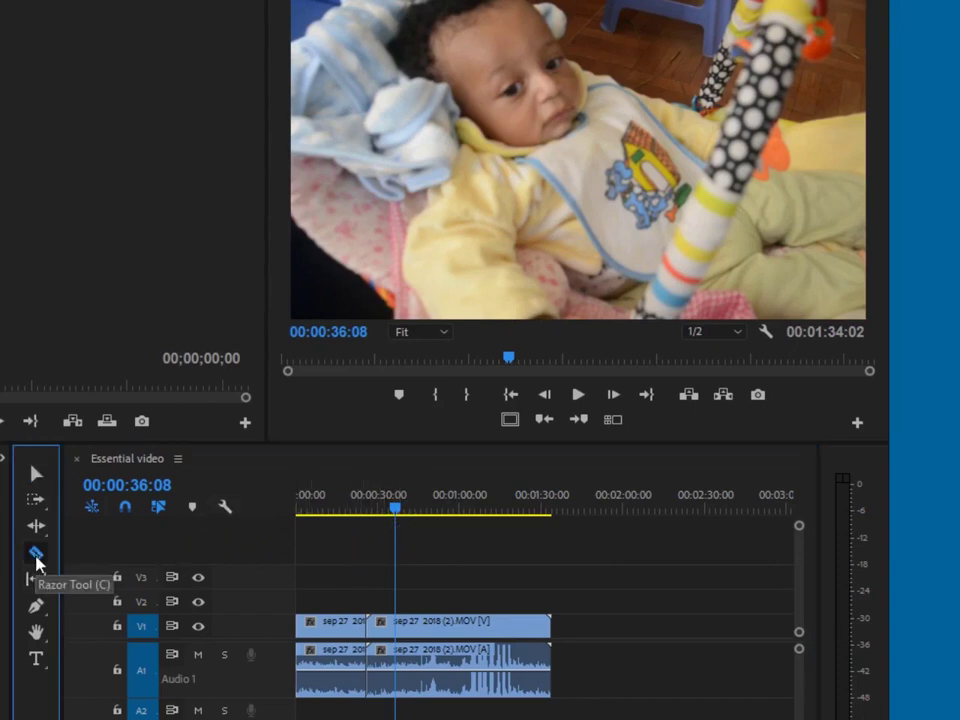
left_click(400, 640)
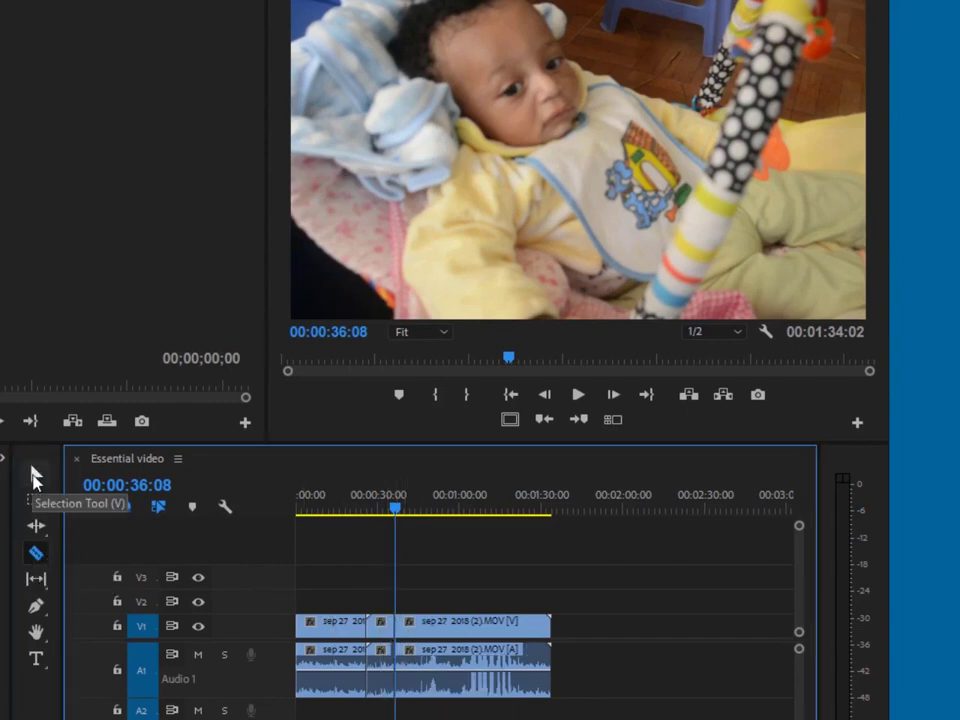
left_click(36, 474)
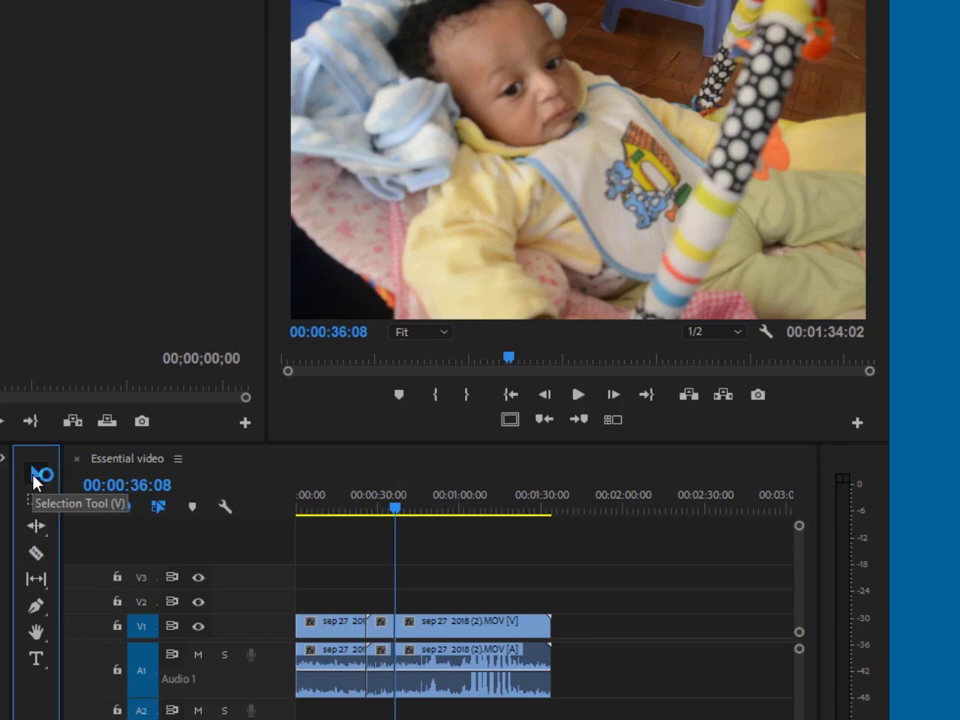
left_click(386, 664)
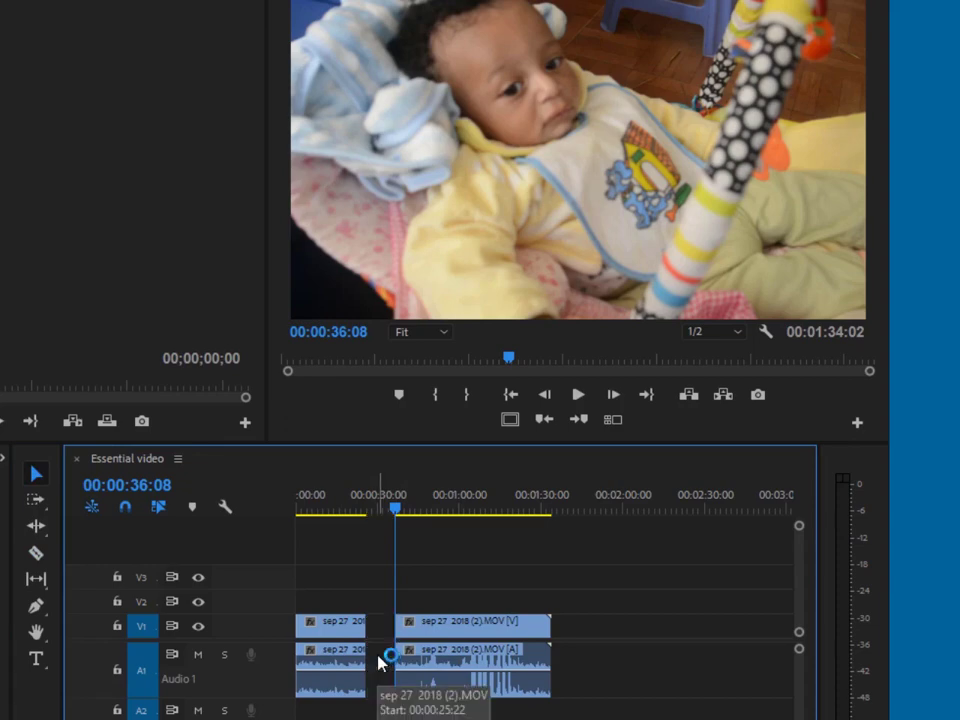
key("Delete")
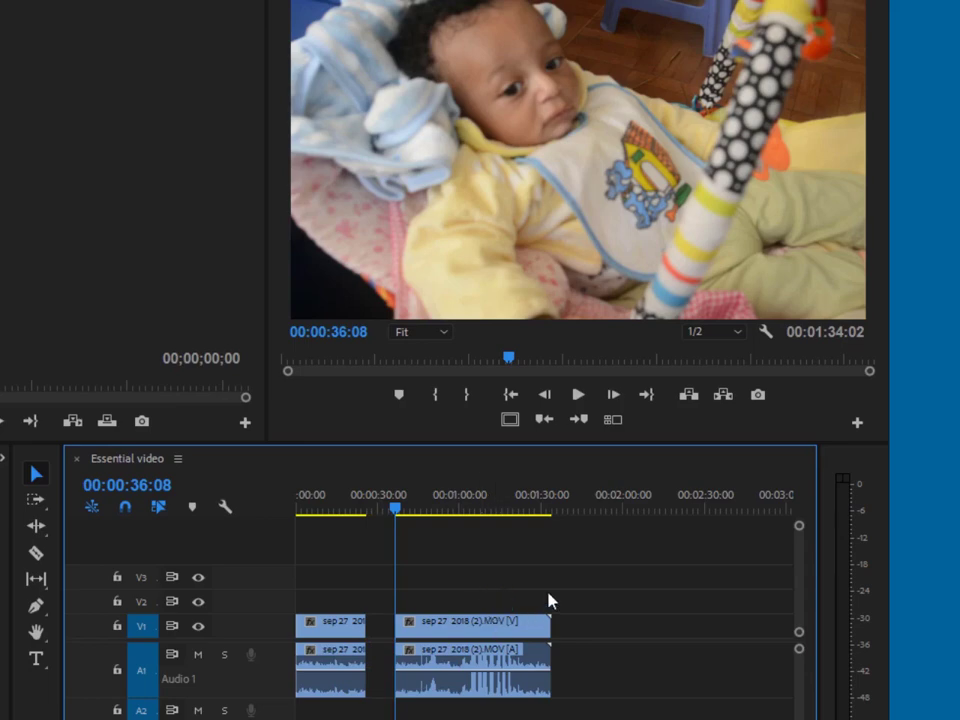
Step: Drag sep 27 2018 (2).MOV left against the first clip to close the gap
left_click(530, 621)
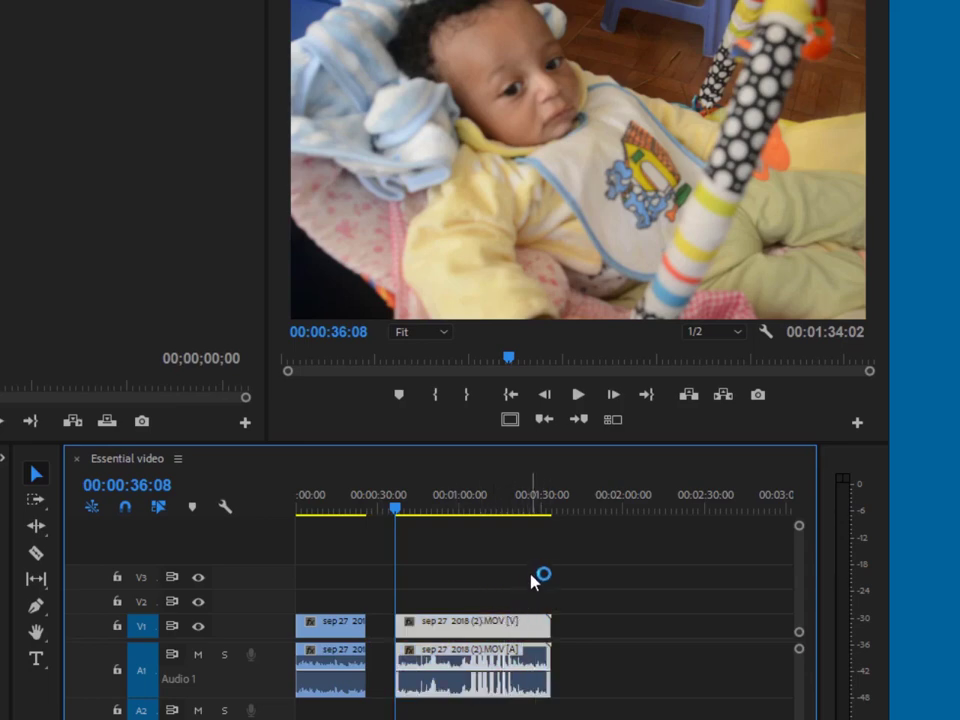
left_click_drag(530, 595, 534, 718)
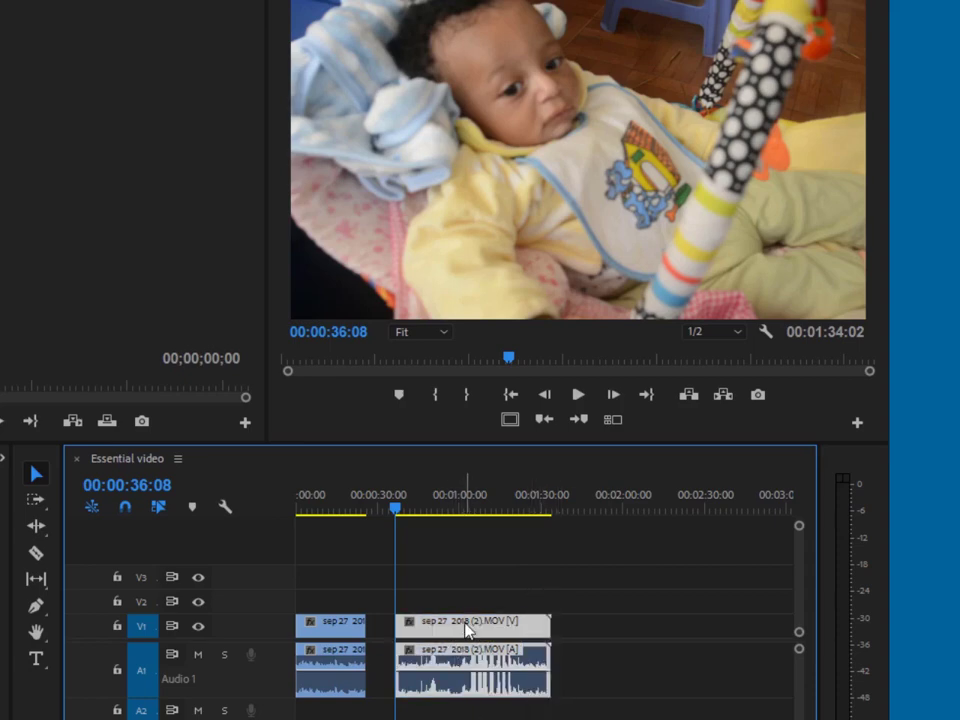
left_click_drag(462, 626, 445, 633)
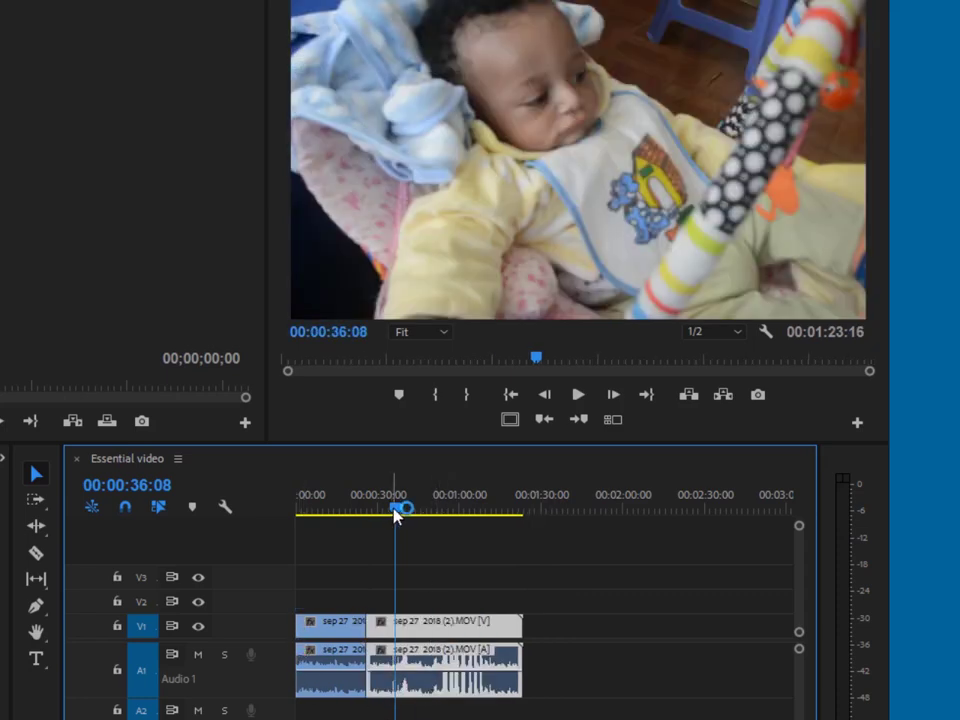
Step: Scrub through the shortened sequence to about 00:01:09:09 for the tail cut
left_click_drag(395, 515, 453, 513)
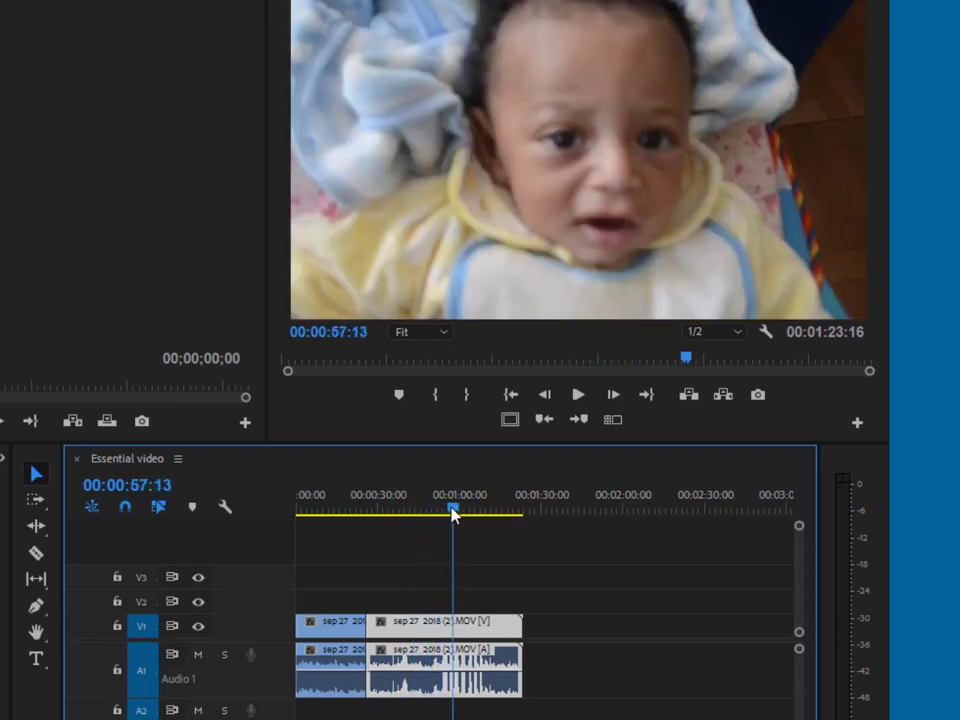
left_click_drag(453, 513, 479, 516)
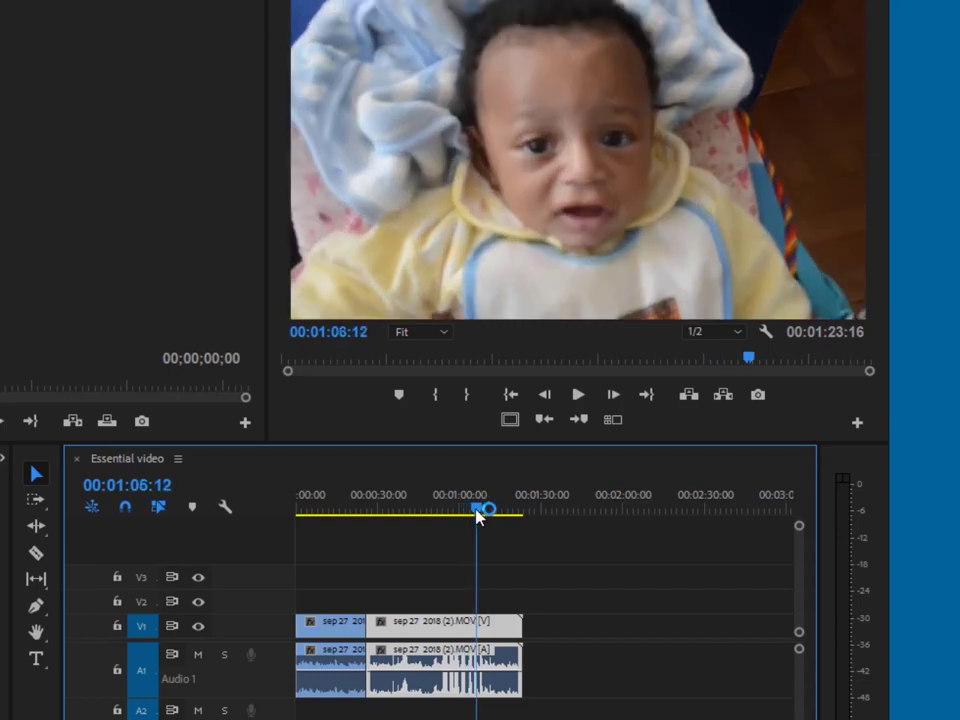
left_click_drag(479, 516, 485, 517)
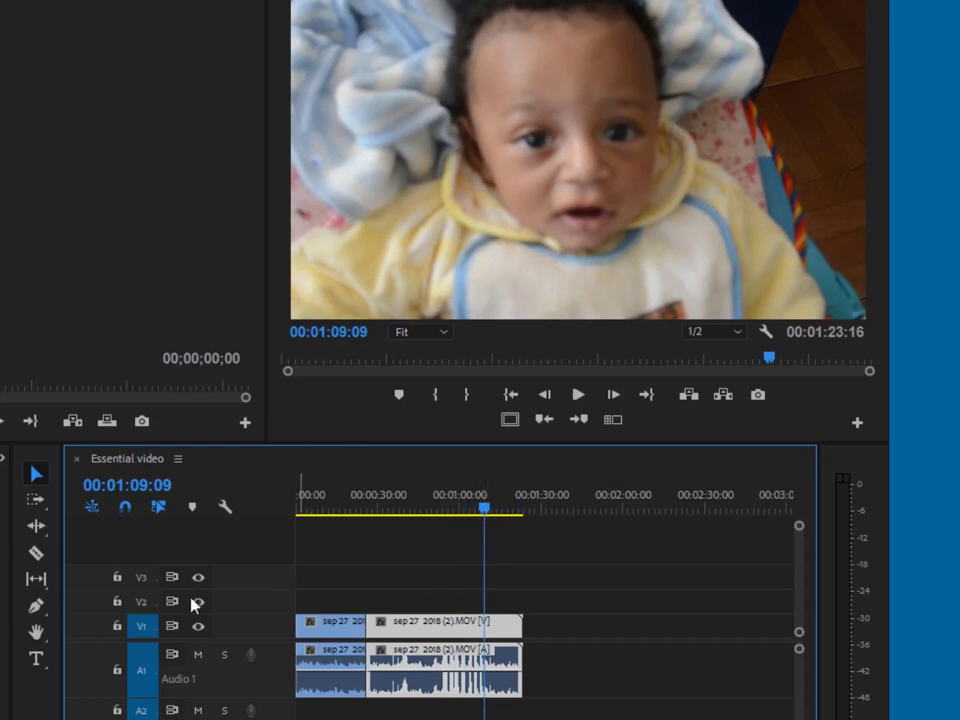
Step: Razor-cut the clip at 00:01:09:09 to separate the tail
left_click(34, 554)
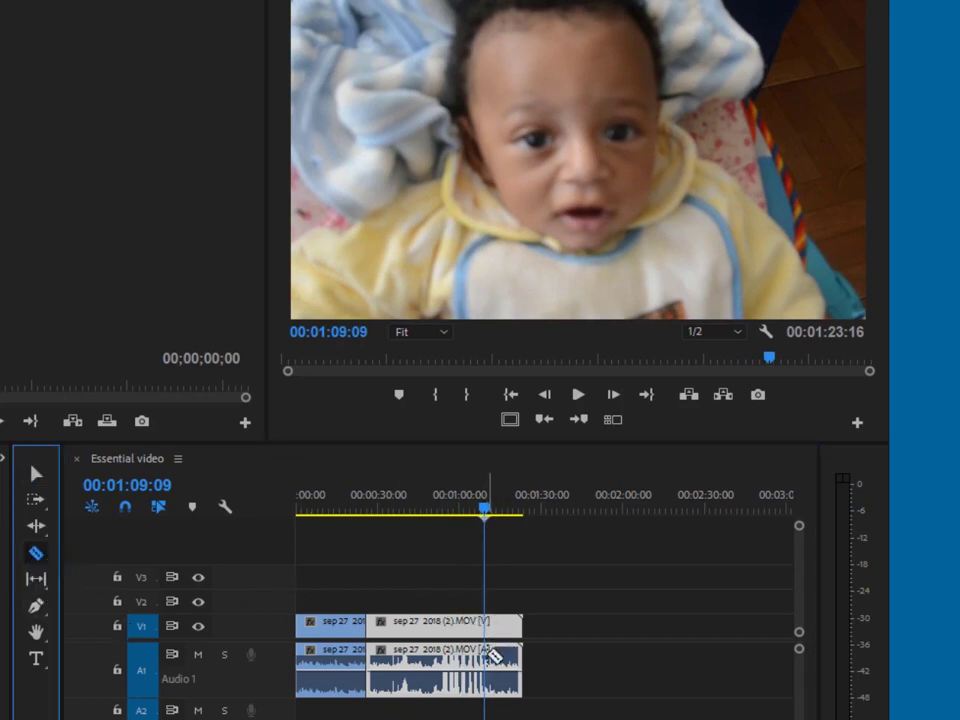
left_click(490, 650)
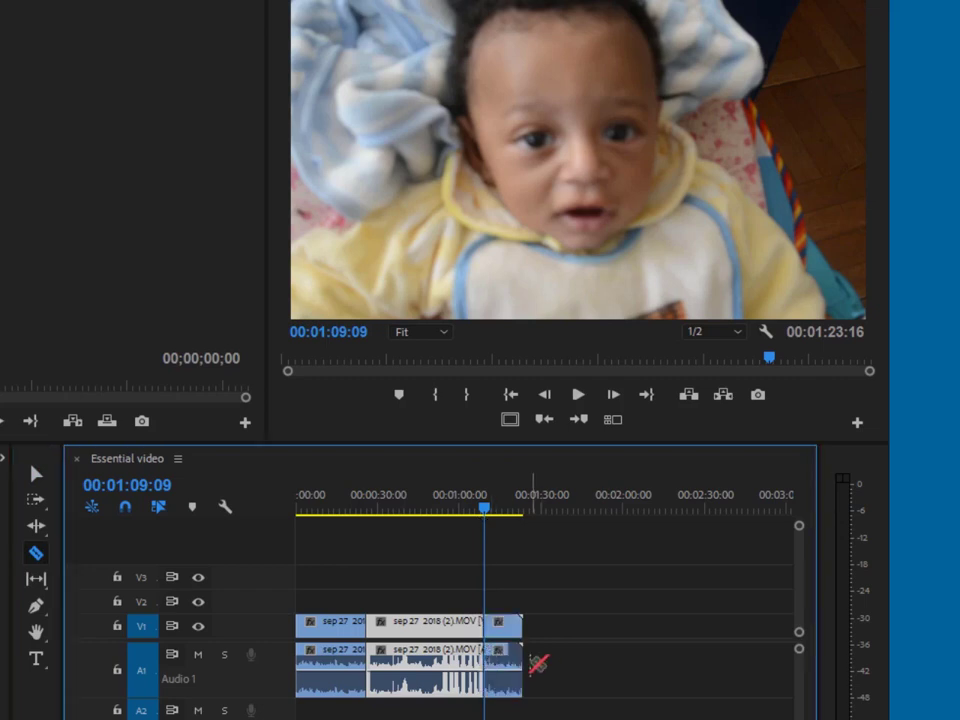
left_click(34, 473)
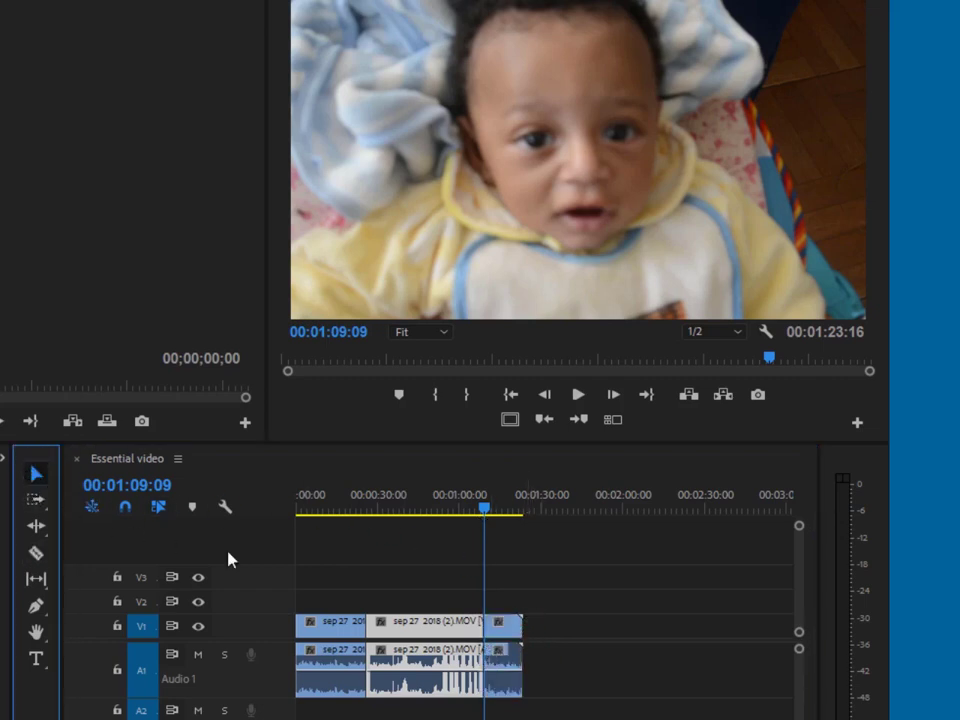
Step: Delete the leftover end clip and move the playhead back into the sequence
left_click(510, 656)
left_click(507, 657)
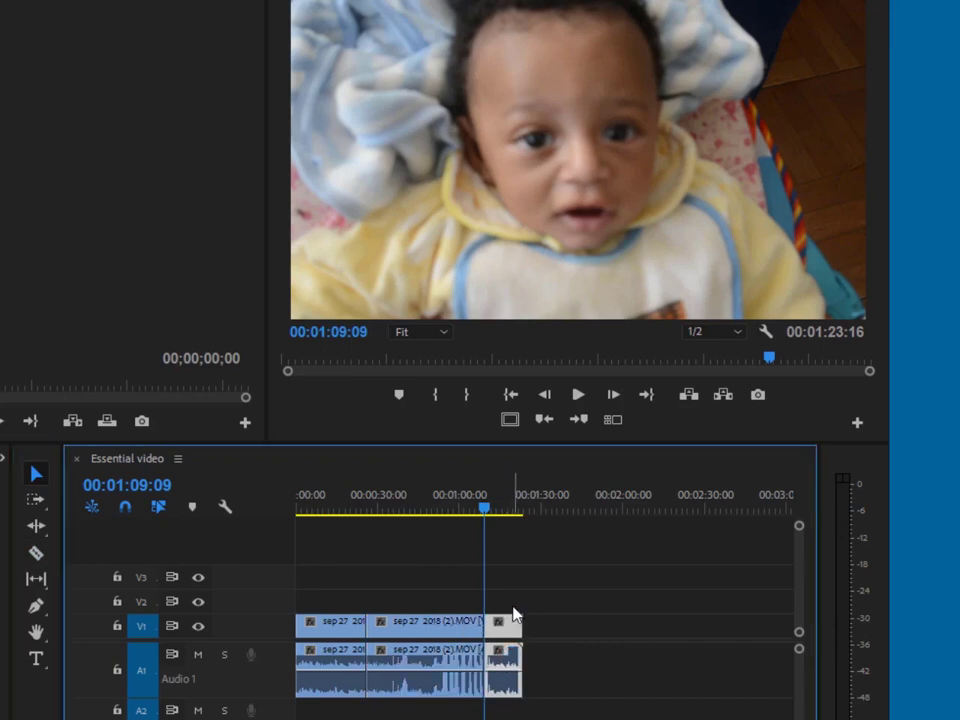
key("Delete")
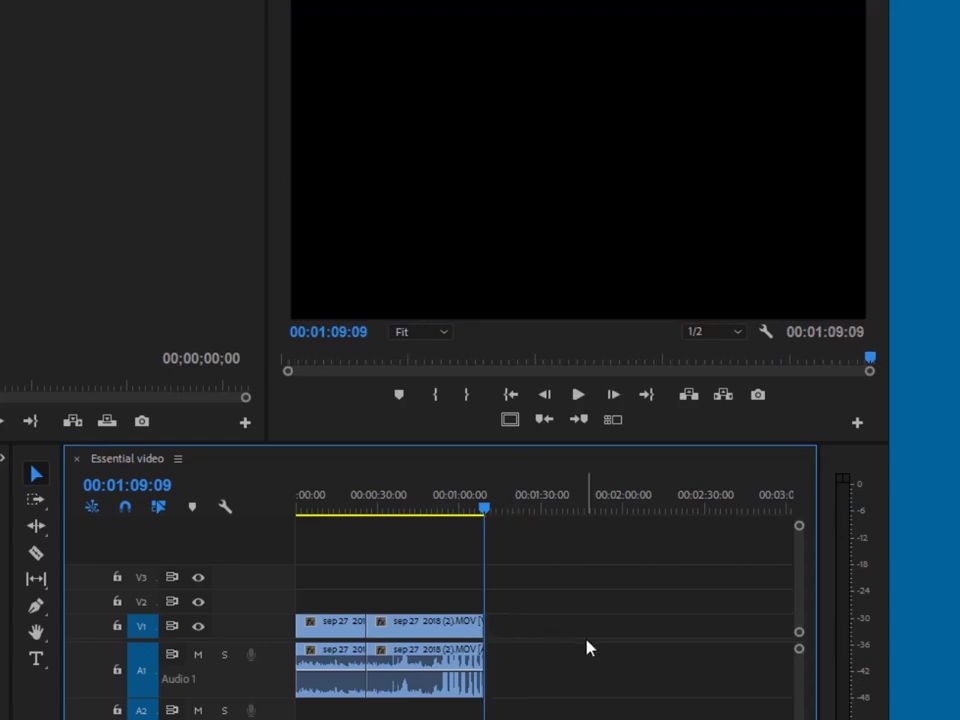
left_click(549, 546)
mouse_move(484, 512)
left_mouse_down()
mouse_move(300, 445)
mouse_move(433, 437)
mouse_move(412, 432)
left_mouse_up()
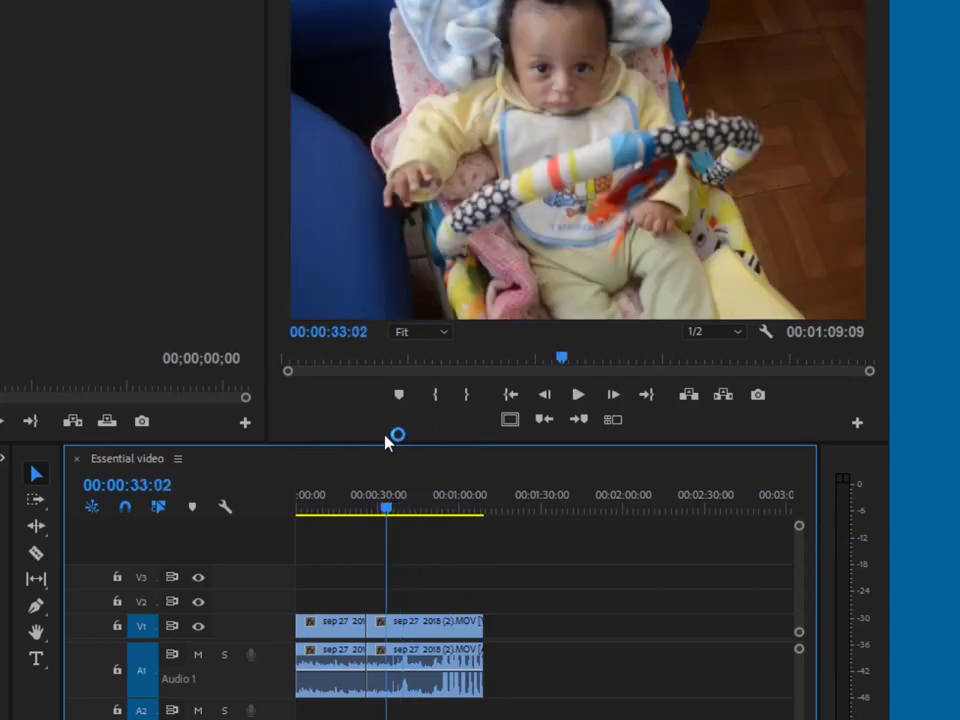
Step: Scrub back to about 00:00:32:09 and collapse Audio 1 to normal height
left_click_drag(412, 432, 384, 439)
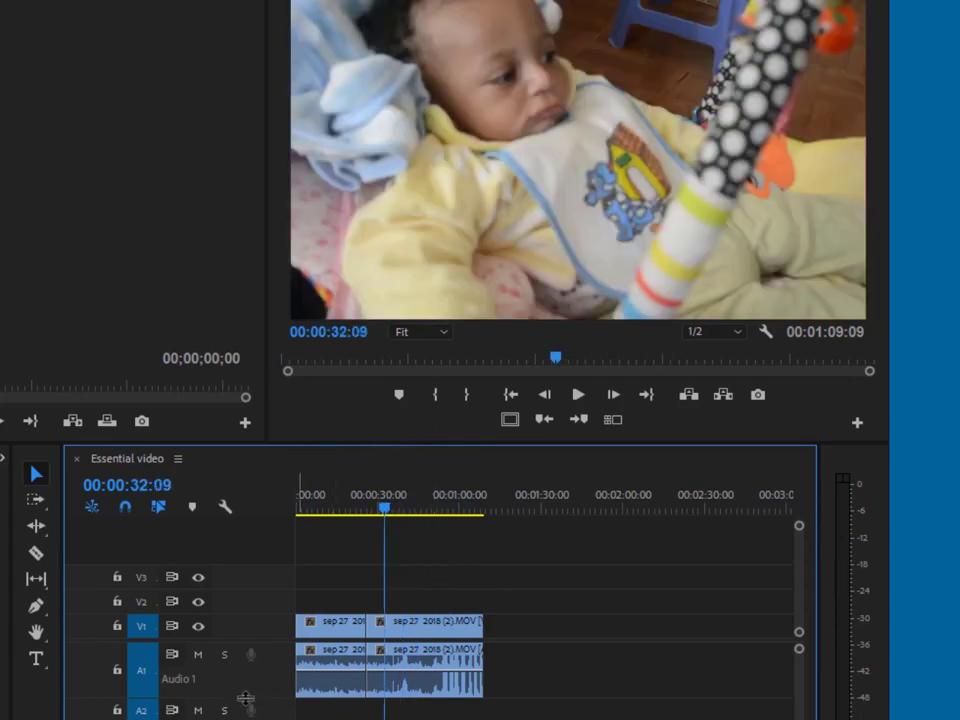
left_click_drag(243, 696, 249, 667)
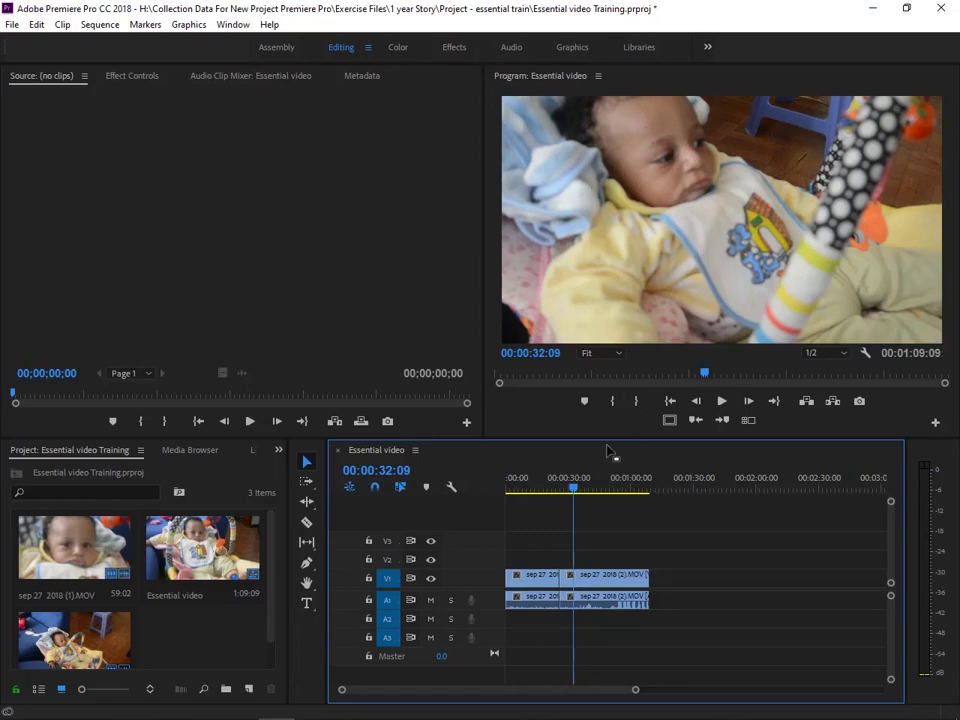
left_click_drag(576, 491, 611, 493)
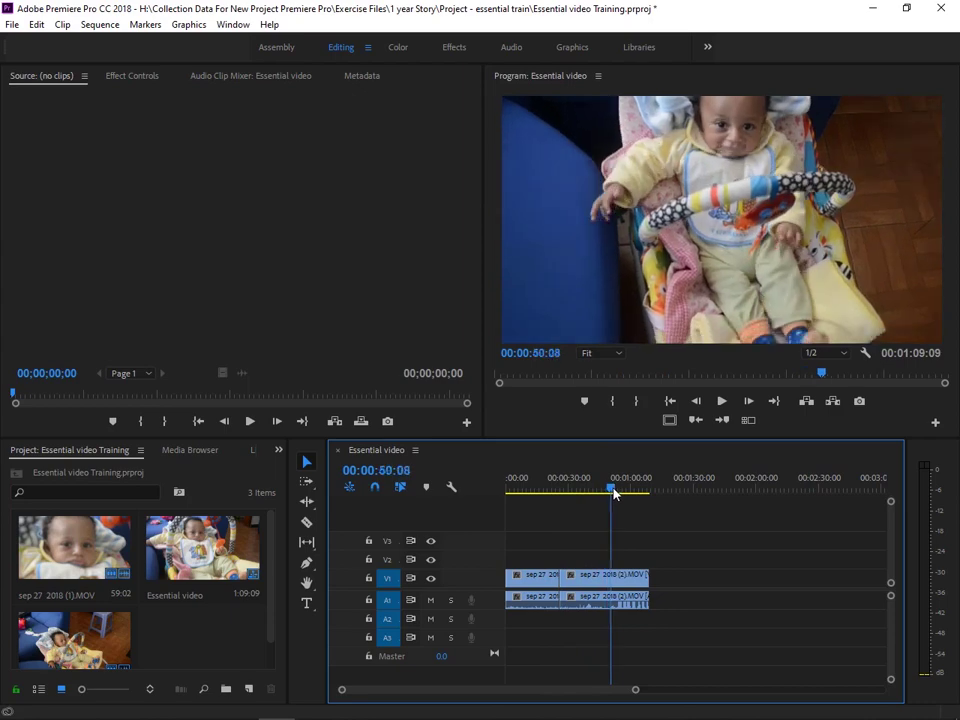
left_click_drag(611, 493, 563, 491)
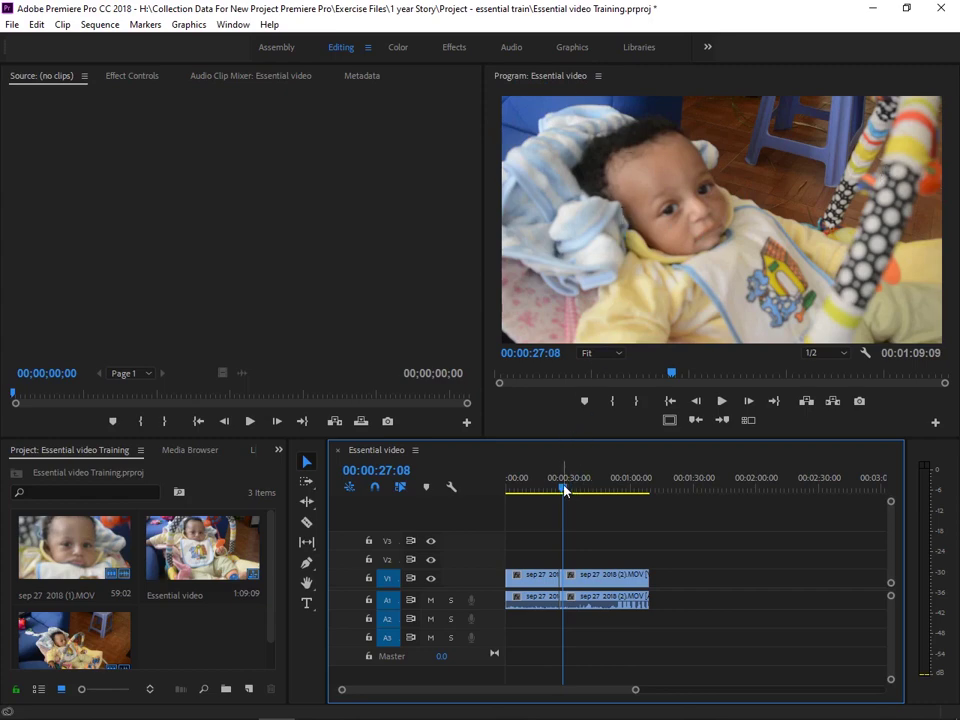
left_click_drag(564, 489, 580, 489)
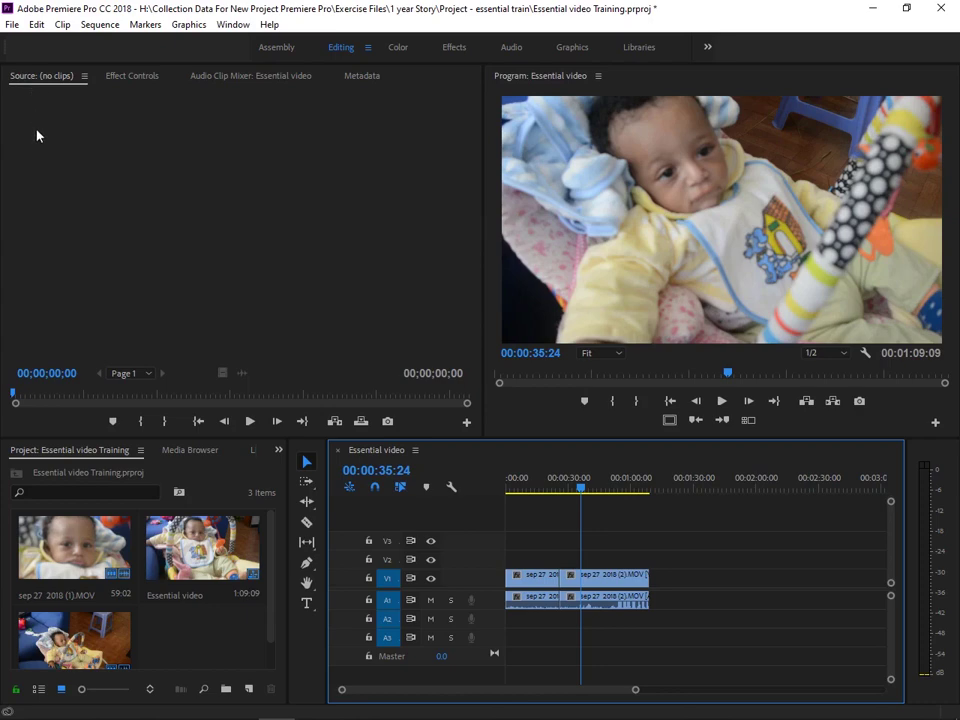
left_click(17, 184)
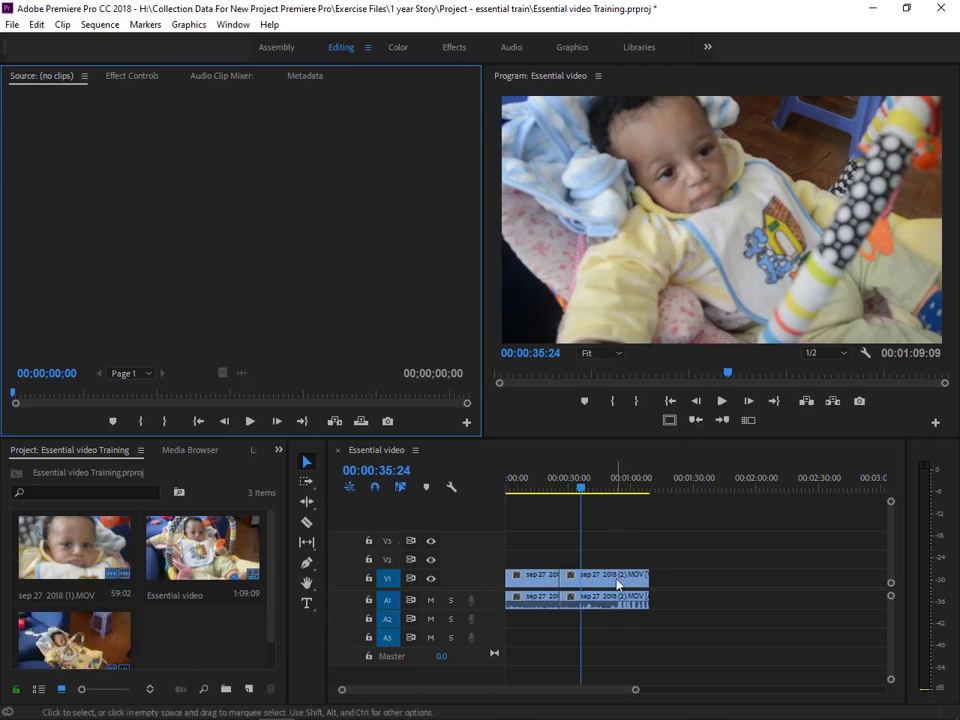
Step: Load sep 27 2018 (2).MOV from the Project bin into the Source monitor and scrub near 00:00:43:03
left_click(617, 530)
left_click(604, 487)
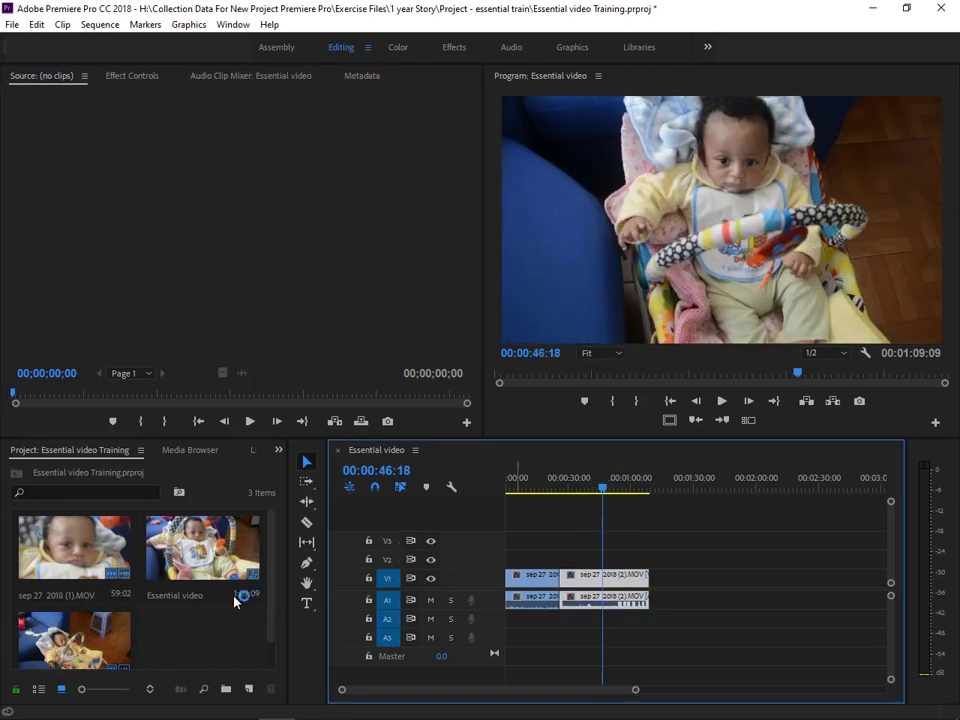
left_click(80, 638)
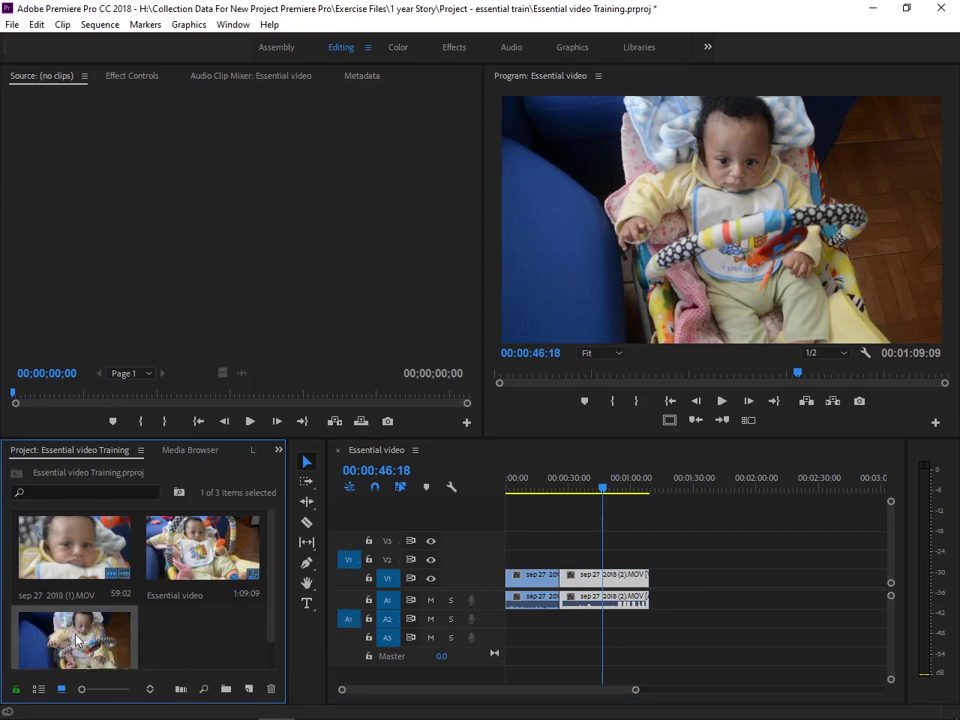
double_click(77, 638)
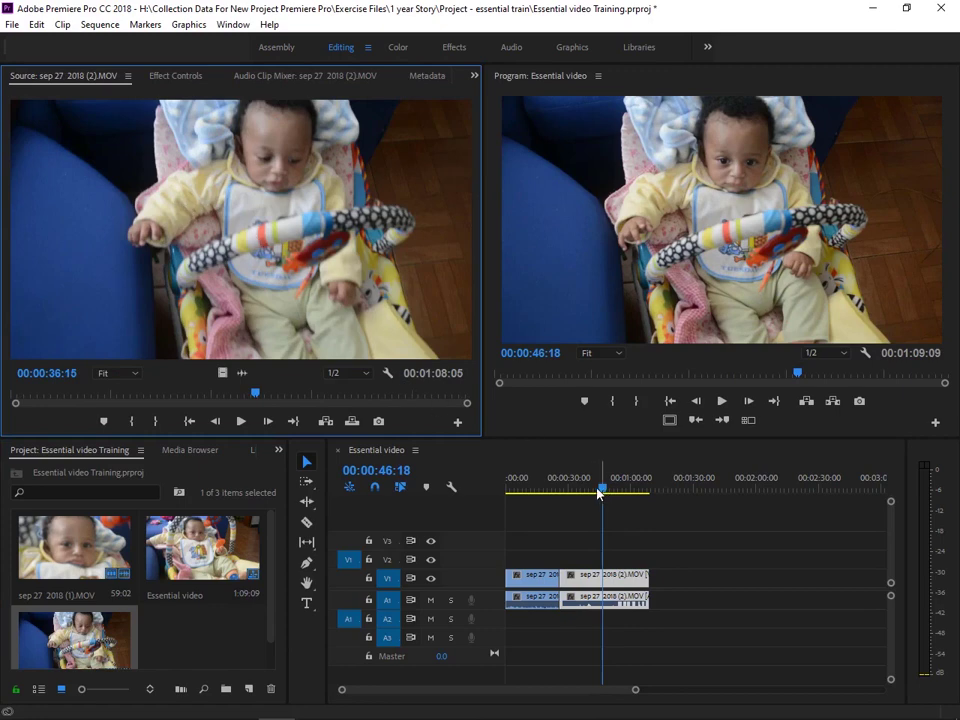
left_click_drag(598, 493, 595, 490)
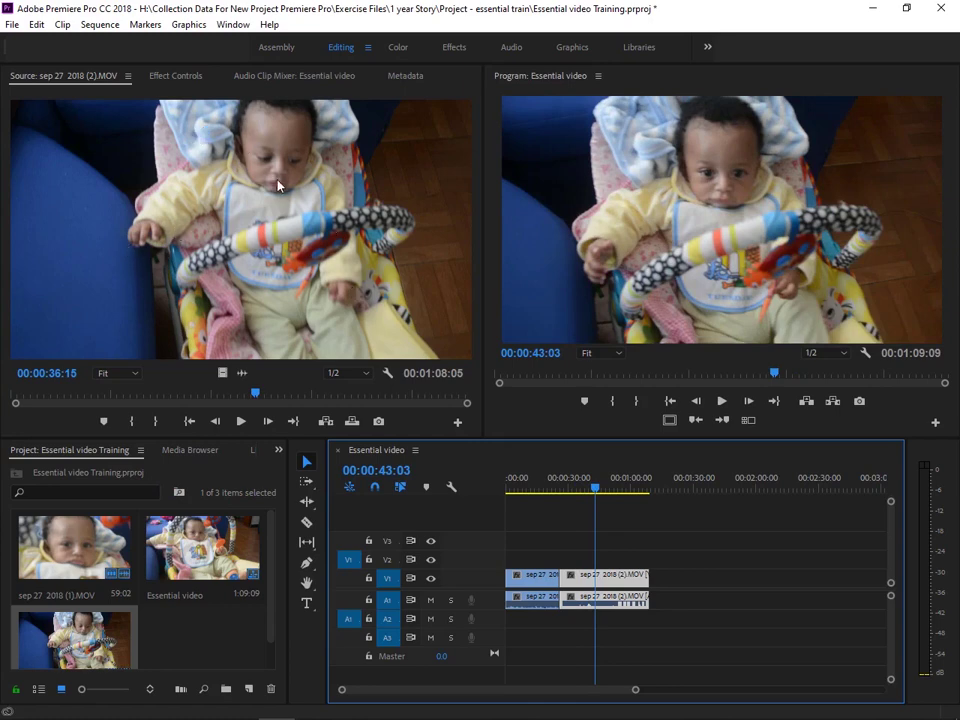
left_click(946, 8)
Step: Look through the Effect Controls, Audio Clip Mixer and Metadata panels for the clip
left_click(181, 79)
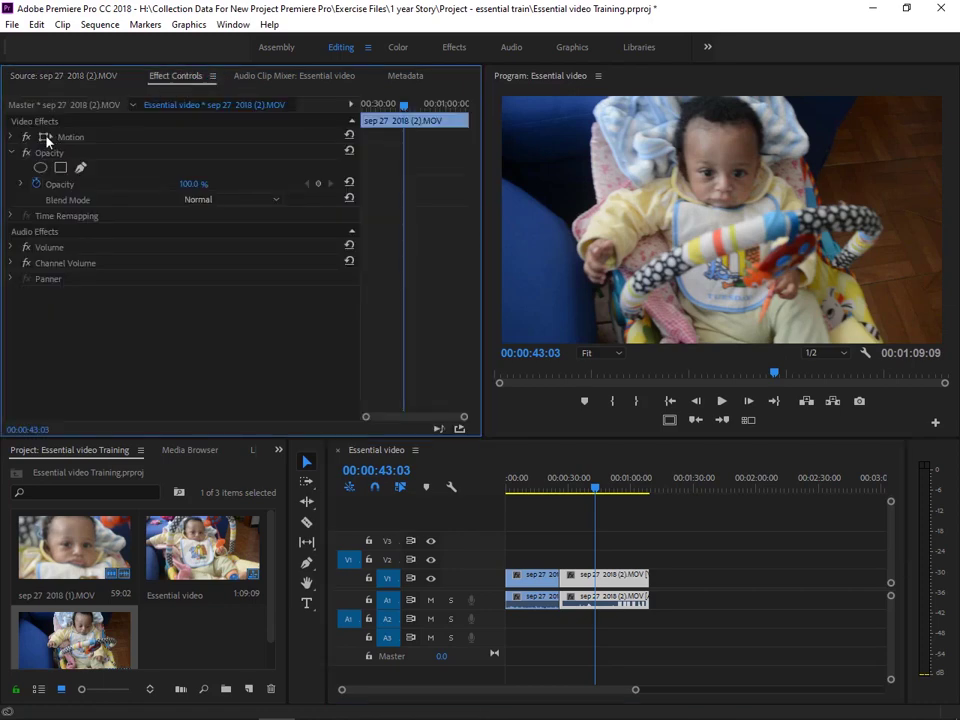
left_click(259, 80)
left_click(398, 76)
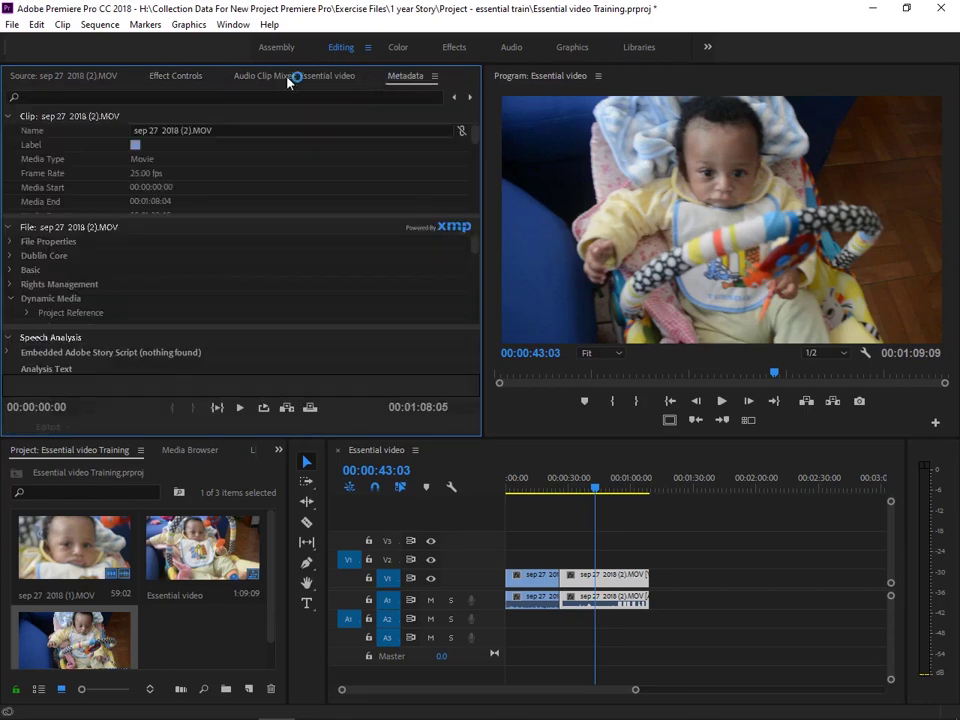
Step: Return to the Source monitor and choose Close All from its panel menu
left_click(45, 77)
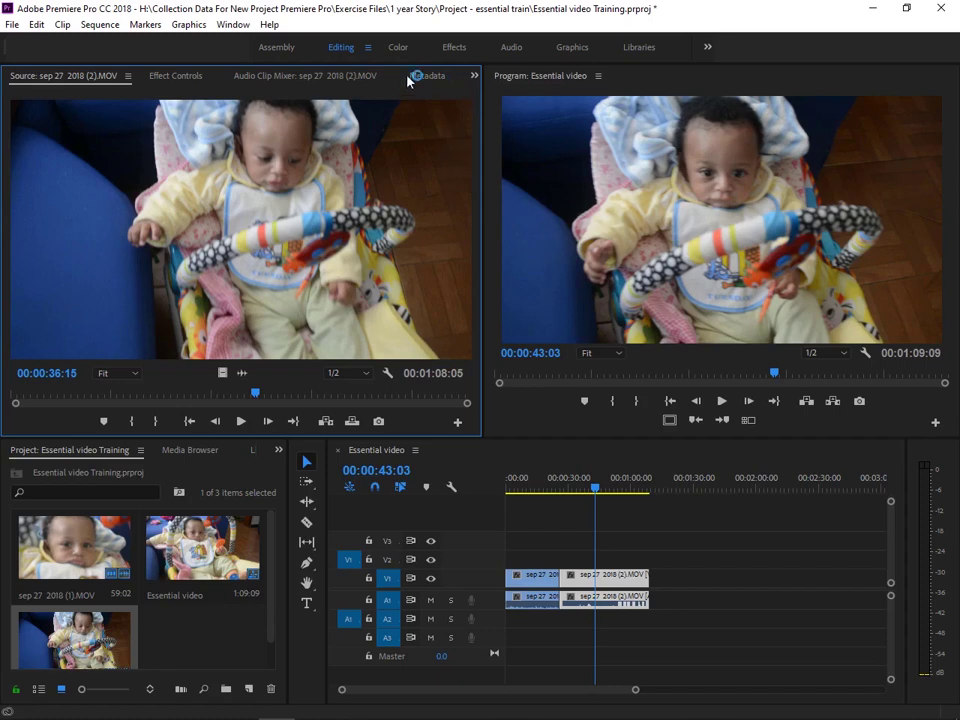
left_click(129, 76)
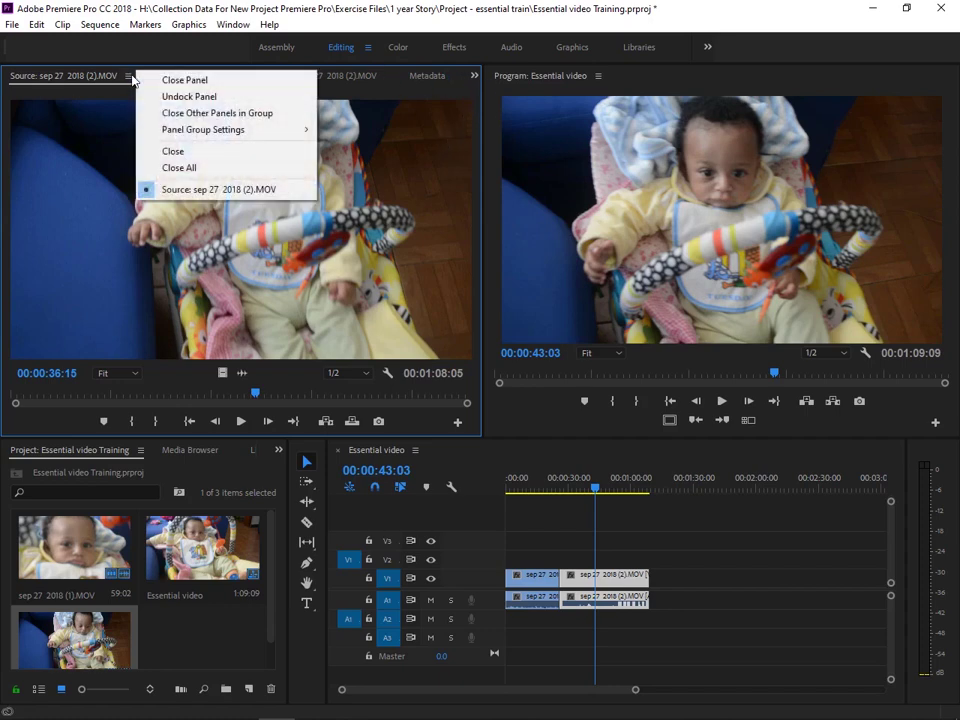
left_click(166, 170)
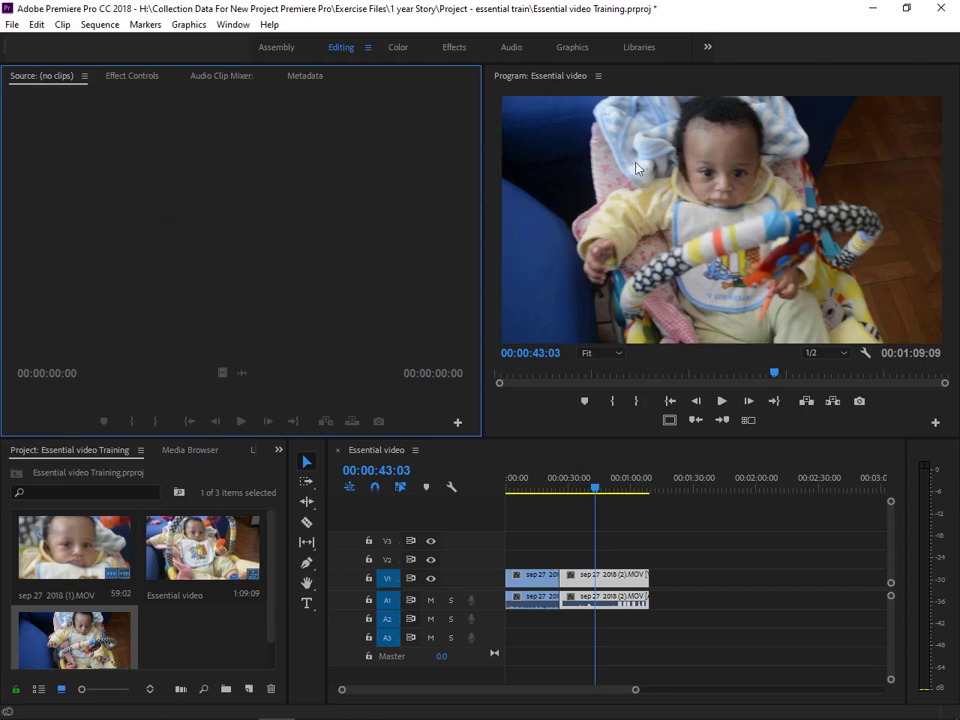
left_click(580, 170)
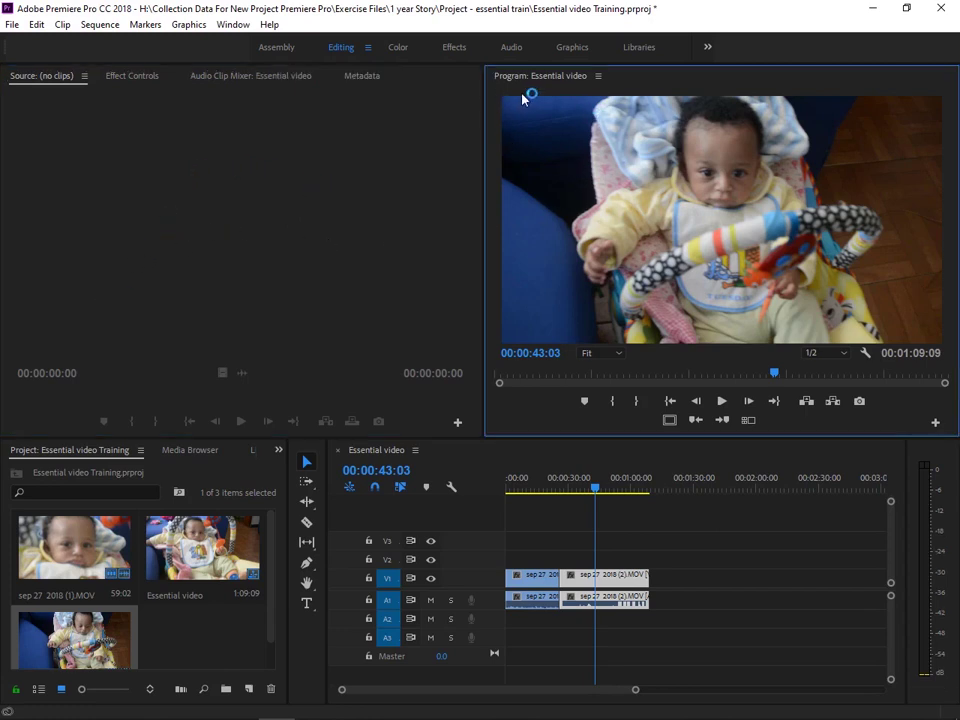